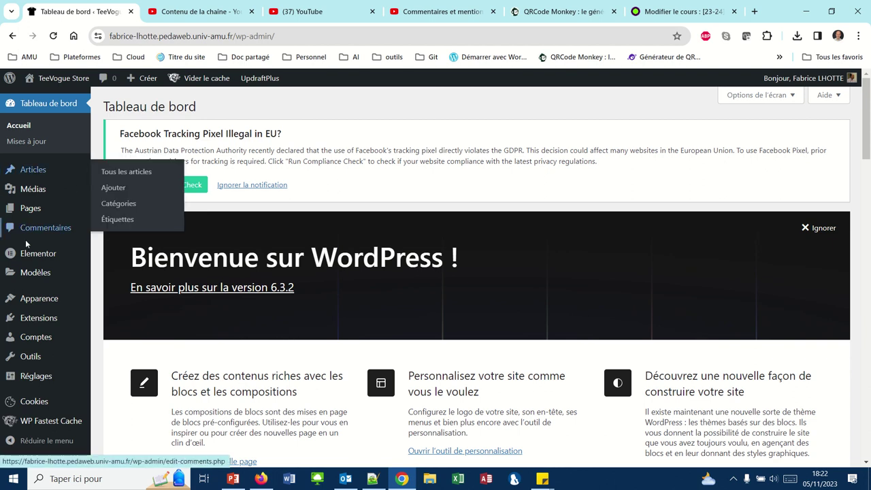
# Find the Formidable Forms plugin by searching the plugin directory for "formidable form", then install and activate it.
pyautogui.moveTo(45, 304)
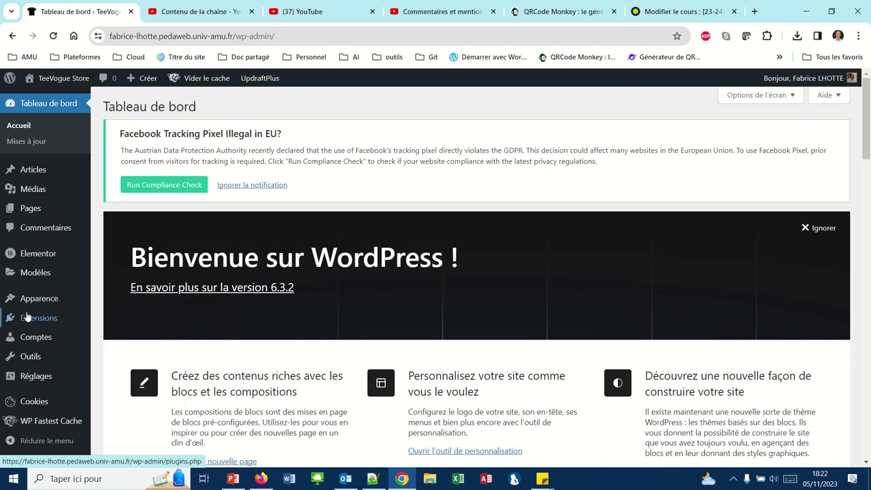
pyautogui.click(24, 317)
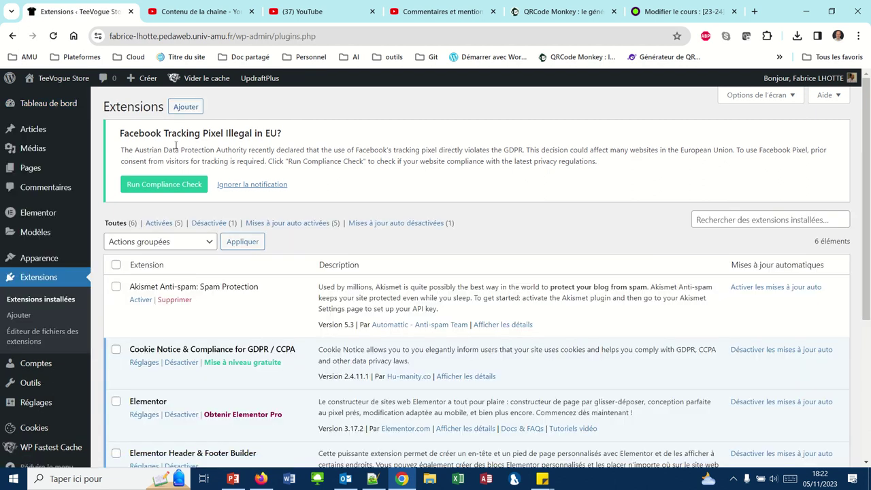
pyautogui.click(182, 109)
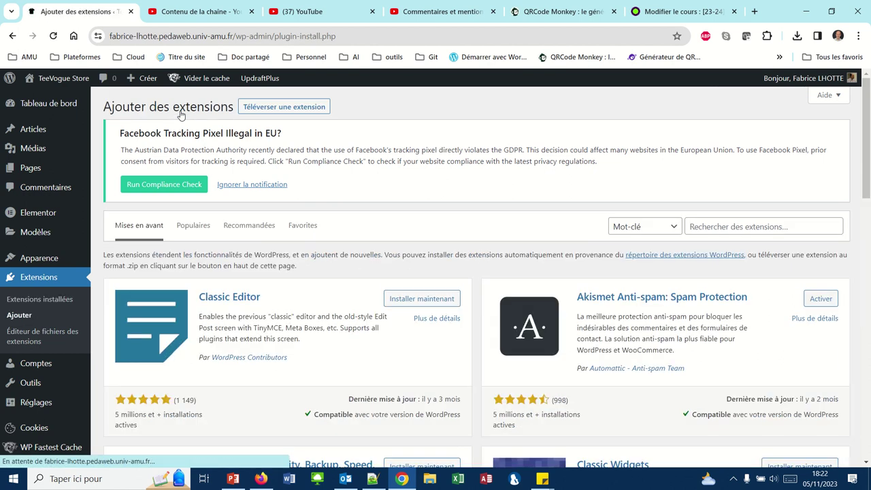
pyautogui.click(701, 227)
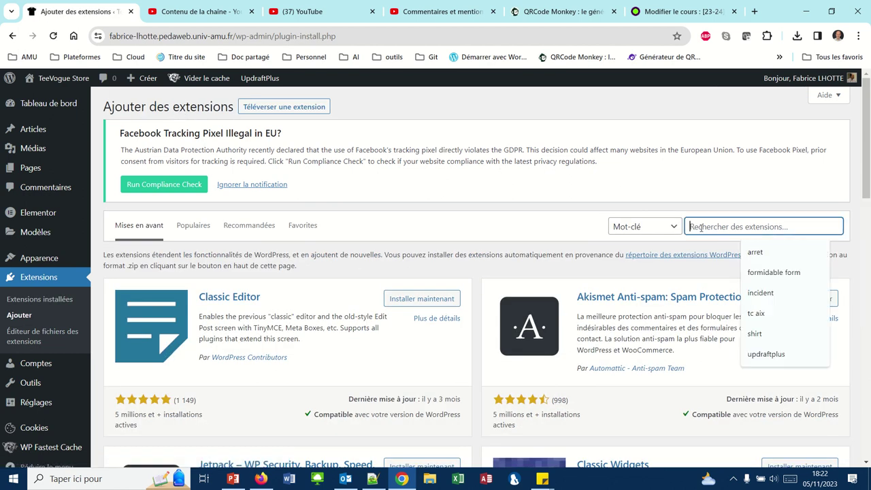
pyautogui.write('formid')
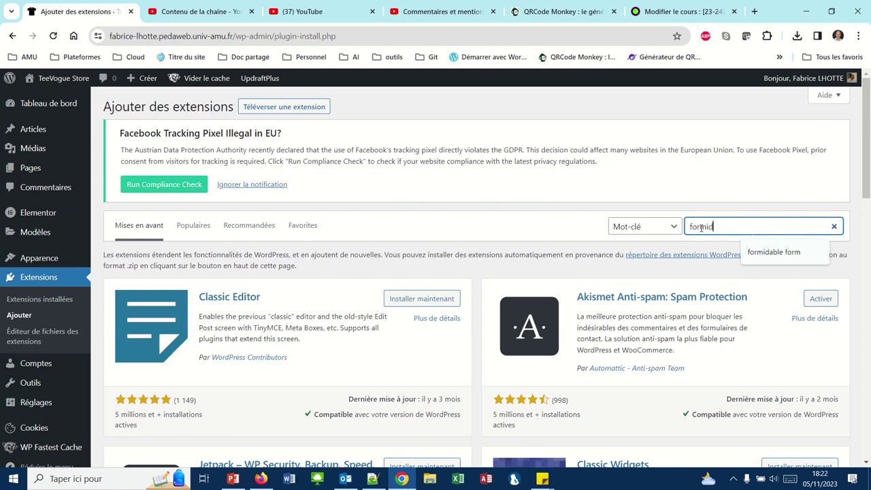
pyautogui.write('able forml')
pyautogui.press('BackSpace')
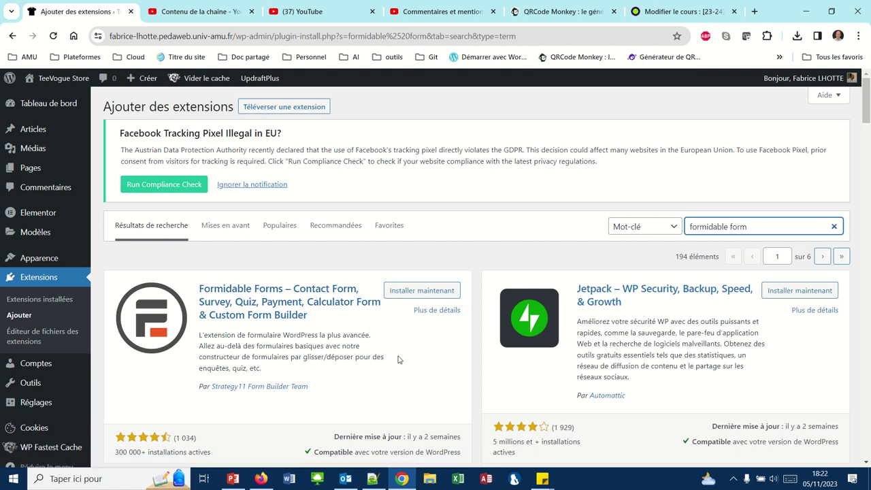
pyautogui.click(415, 291)
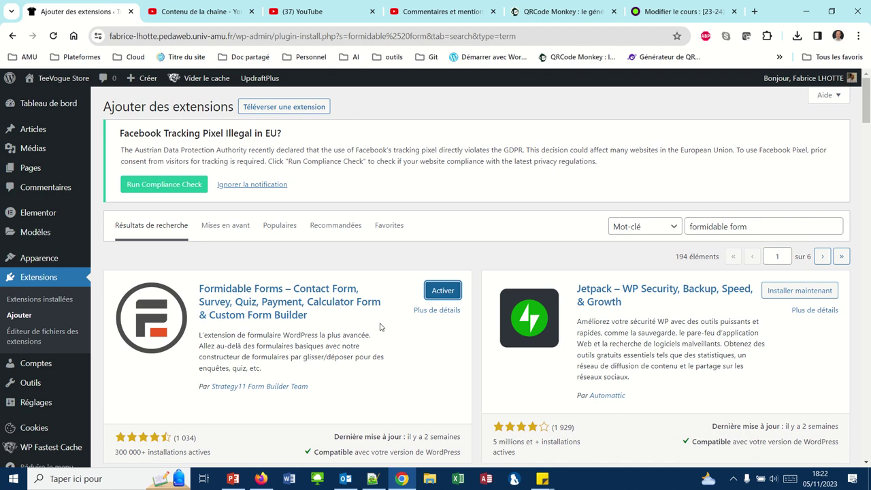
pyautogui.click(443, 292)
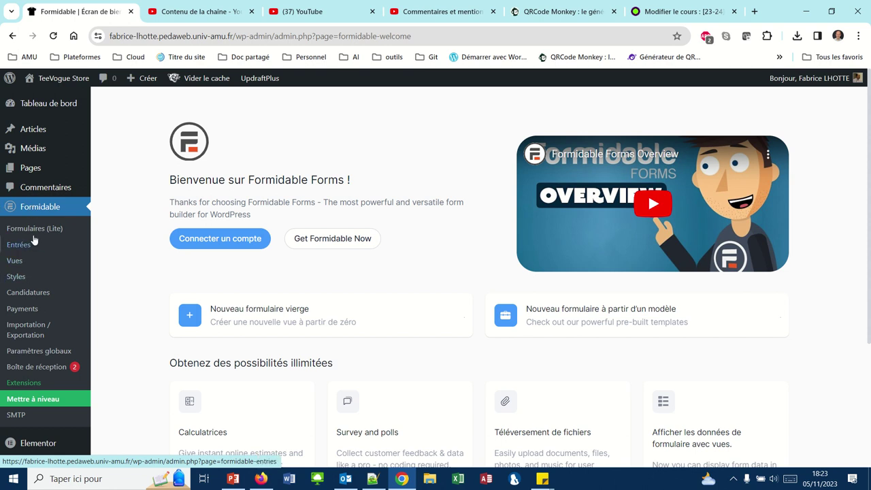
# Enable automatic updates for the Formidable Forms plugin in the list of installed extensions.
pyautogui.scroll(-2, 17, 239)
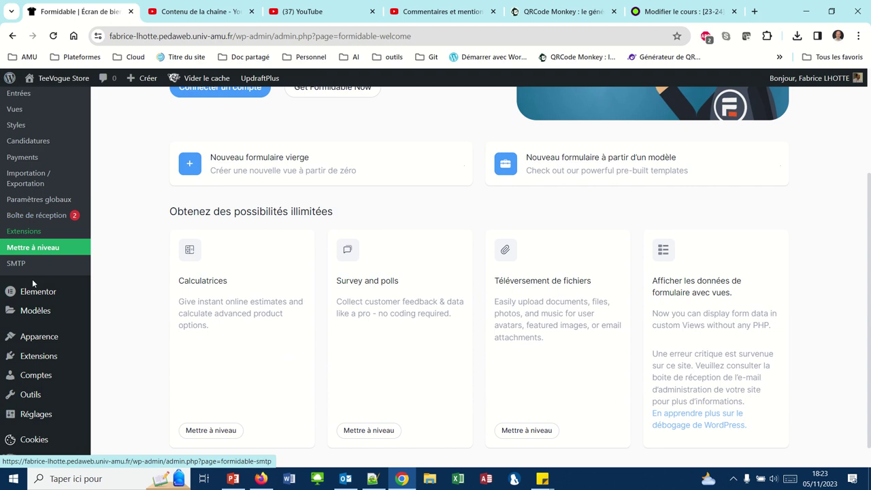
pyautogui.click(35, 356)
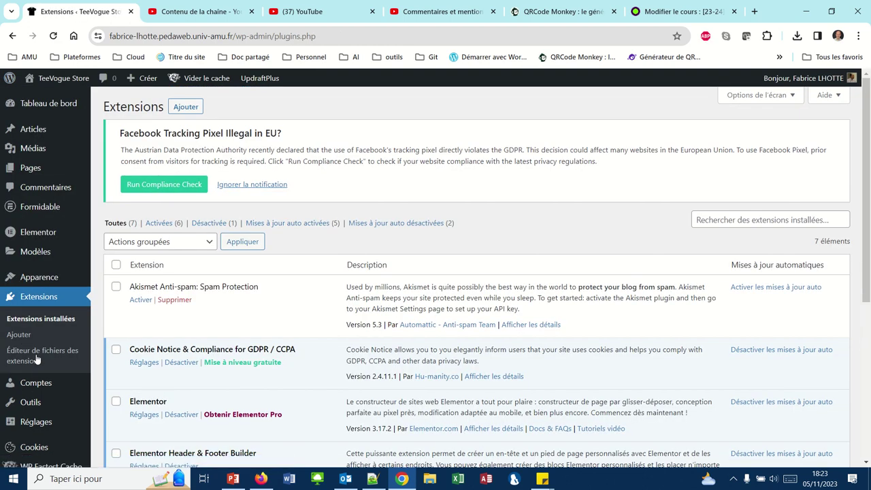
pyautogui.scroll(-2, 150, 322)
pyautogui.scroll(-2, 150, 322)
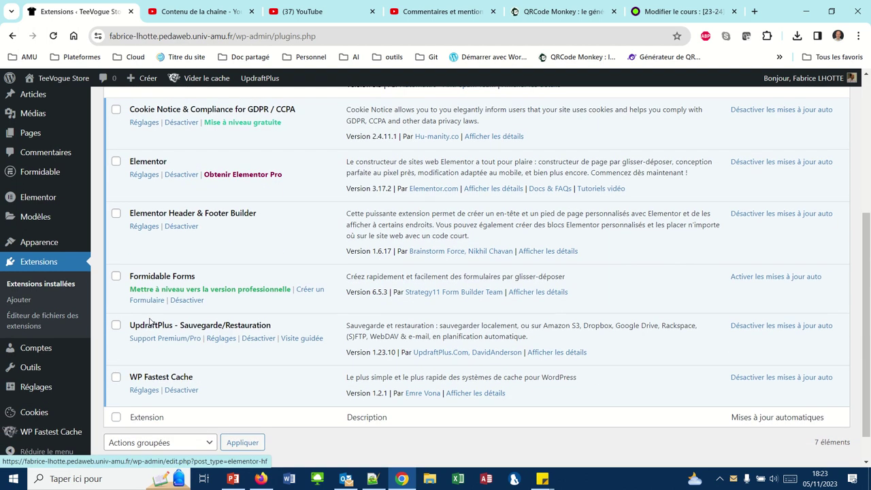
pyautogui.scroll(1, 151, 322)
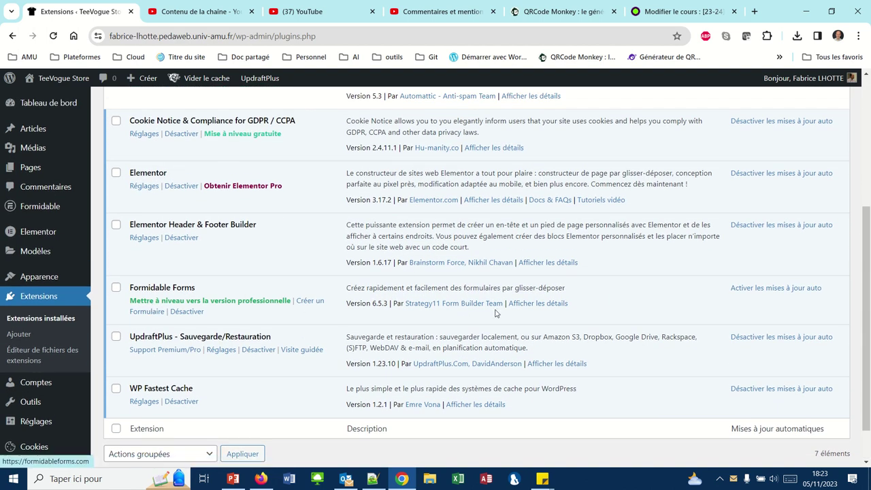
pyautogui.click(743, 290)
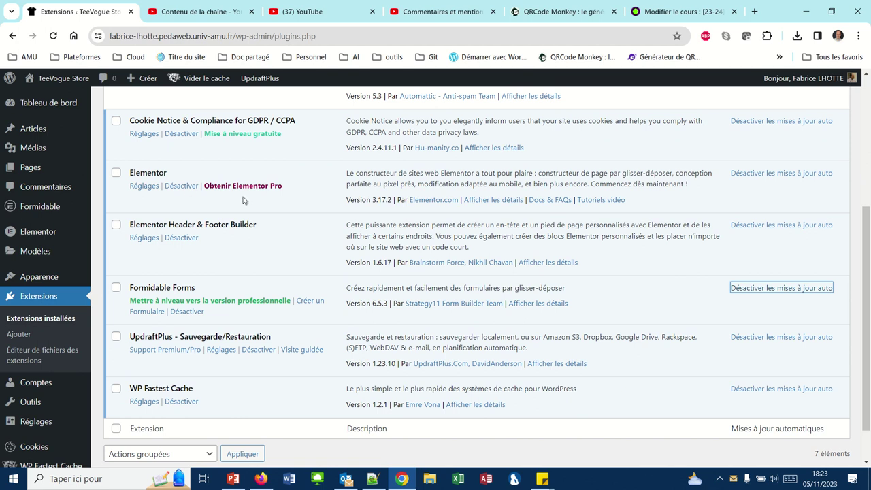
# Create a new blank Formidable form named "Contact".
pyautogui.click(42, 208)
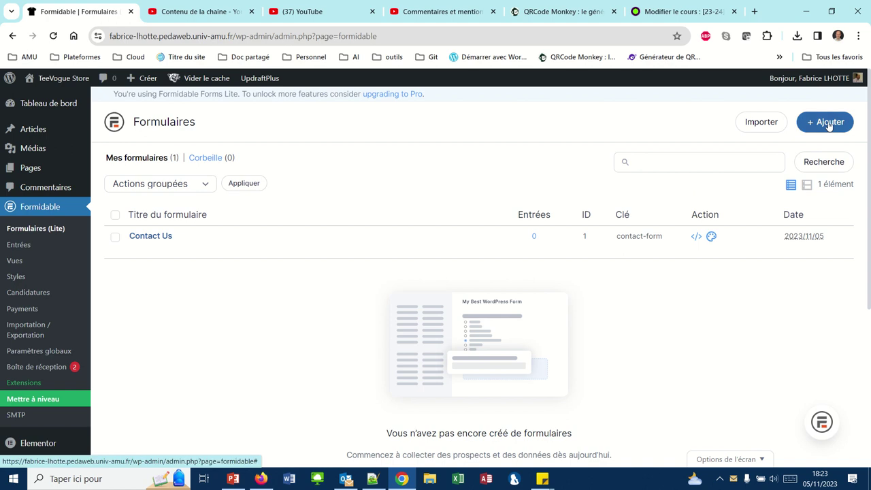
pyautogui.click(829, 125)
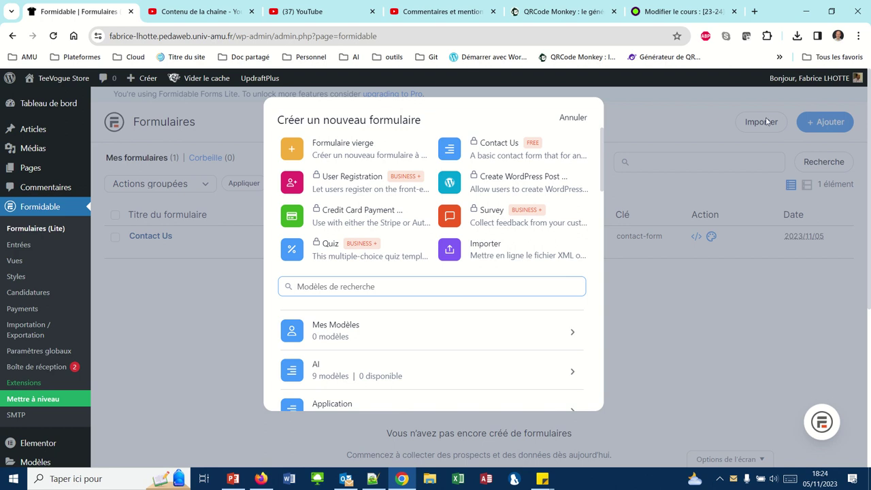
pyautogui.click(344, 145)
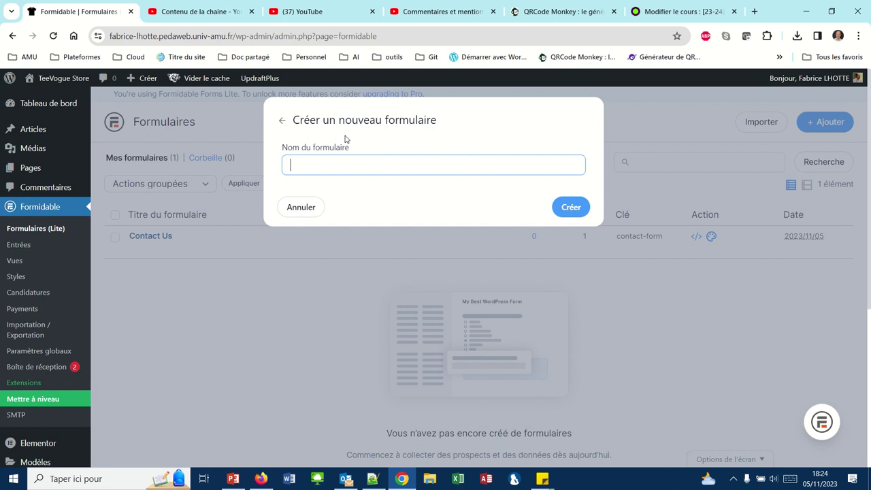
pyautogui.write('Contact')
pyautogui.click(565, 211)
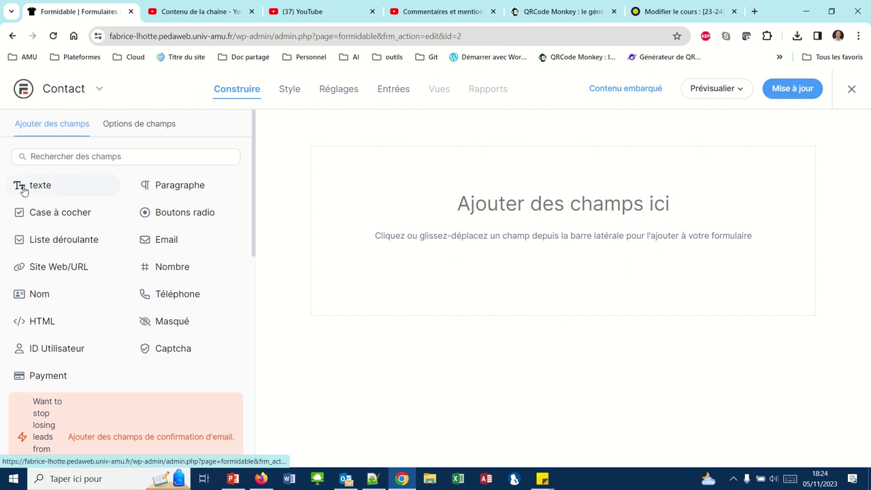
# Add a text field to the empty form, label it "Prénom" and make it required.
pyautogui.moveTo(23, 190); pyautogui.dragTo(429, 216)
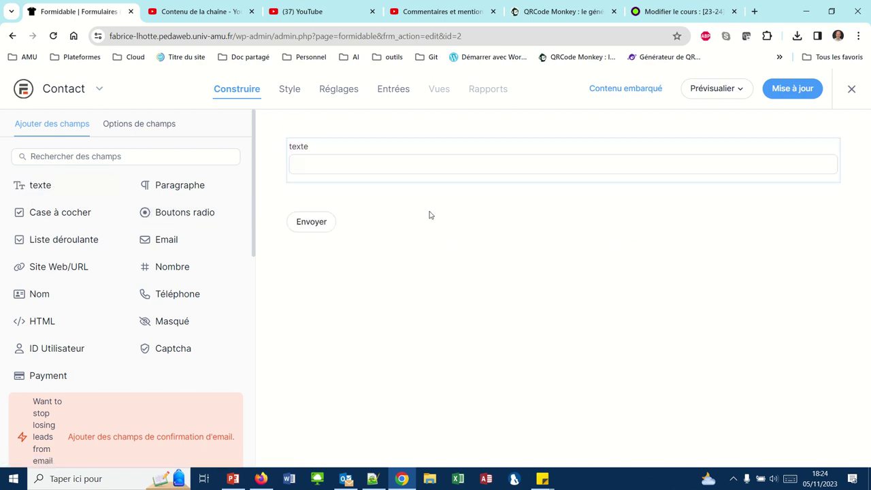
pyautogui.click(304, 150)
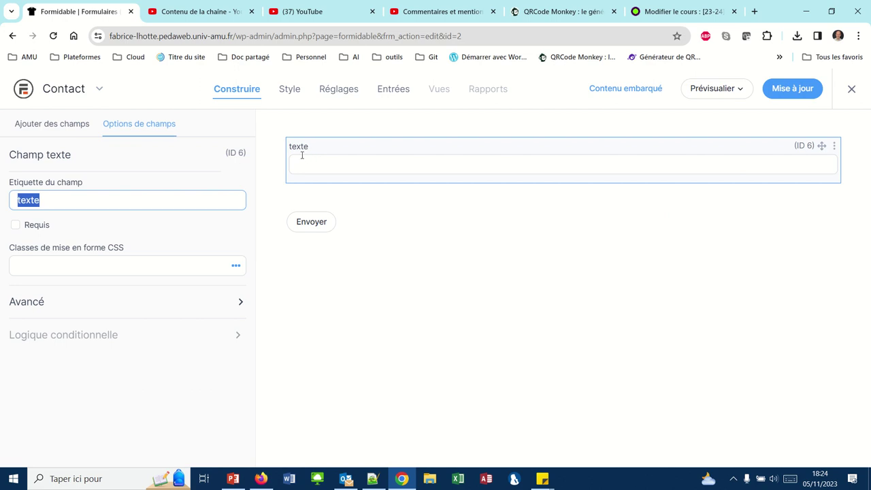
pyautogui.write('Prénom')
pyautogui.click(15, 228)
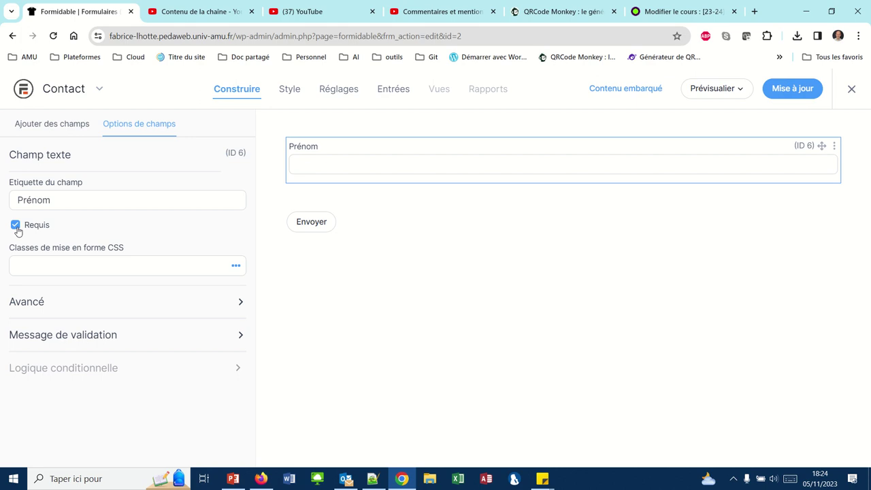
# Set the default value of the Prénom field to "Entrez votre prénom" in its advanced options.
pyautogui.click(62, 308)
pyautogui.click(43, 352)
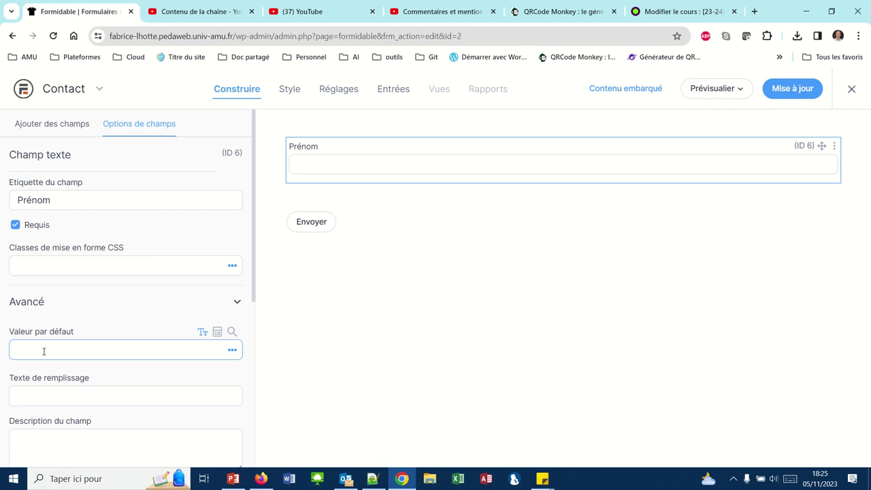
pyautogui.write('n')
pyautogui.write('Entrez ')
pyautogui.write('votre pré')
pyautogui.write('nom')
pyautogui.moveTo(364, 5)
pyautogui.click(352, 20)
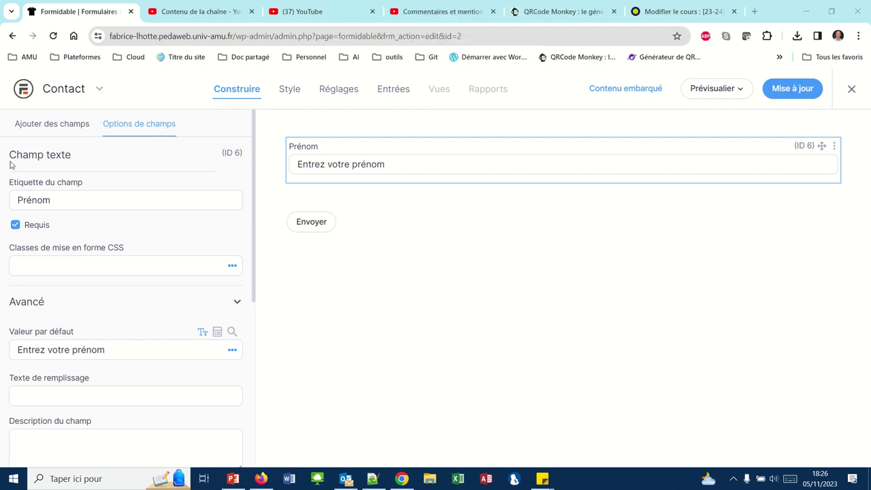
# Add an Email field on its own full-width row below the Prénom field and make it required.
pyautogui.click(43, 135)
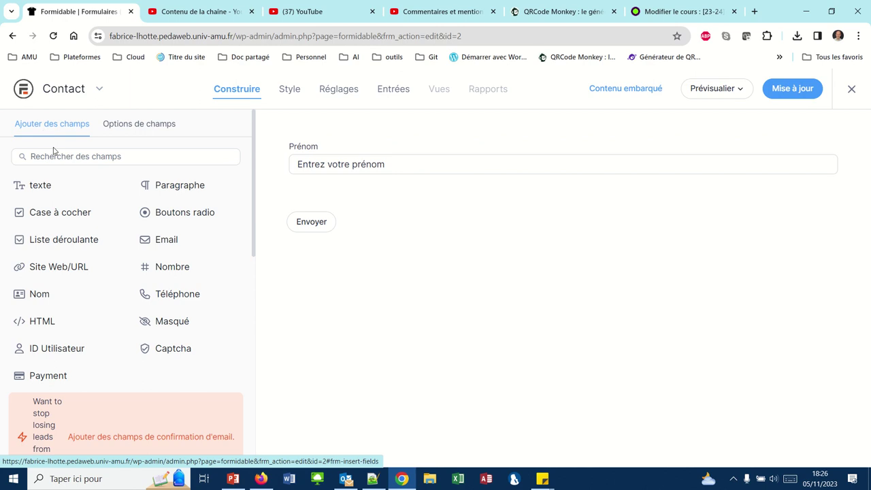
pyautogui.moveTo(159, 240); pyautogui.dragTo(336, 185)
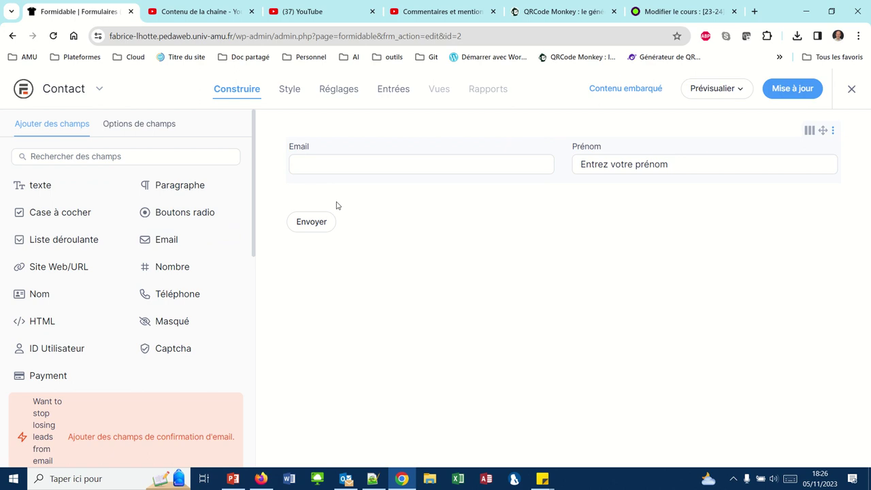
pyautogui.click(350, 161)
pyautogui.moveTo(331, 147); pyautogui.dragTo(352, 224)
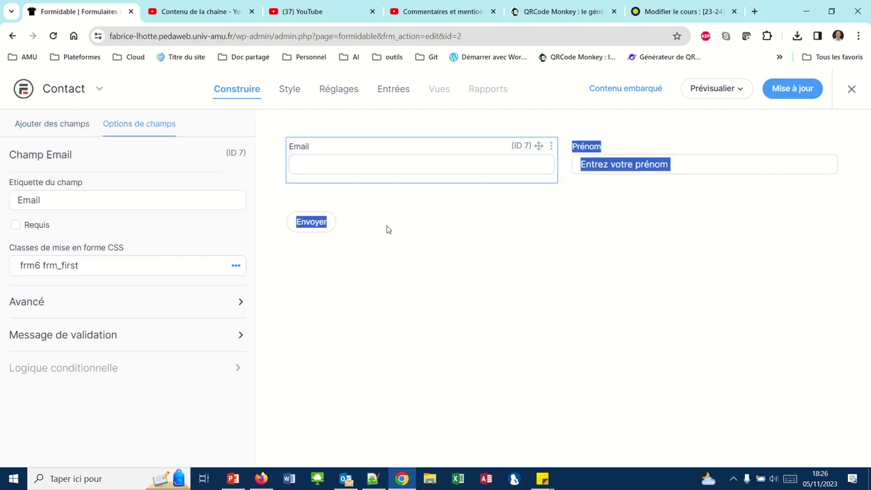
pyautogui.click(385, 218)
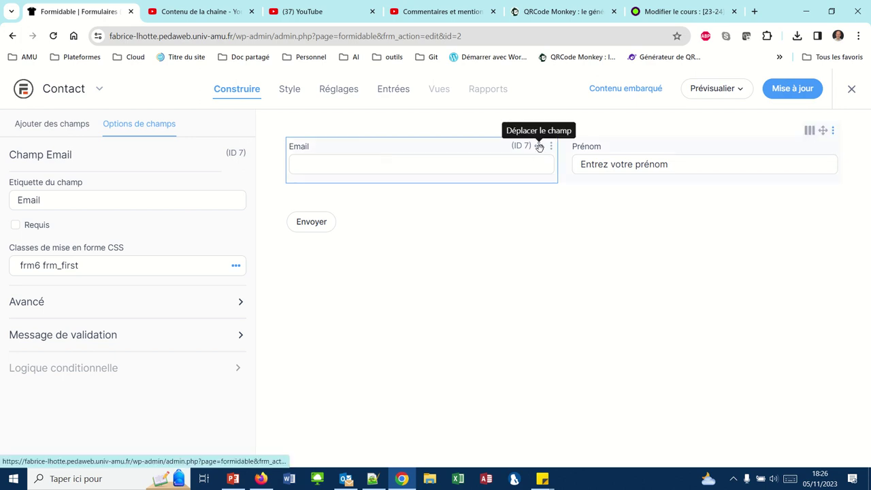
pyautogui.moveTo(539, 147); pyautogui.dragTo(543, 206)
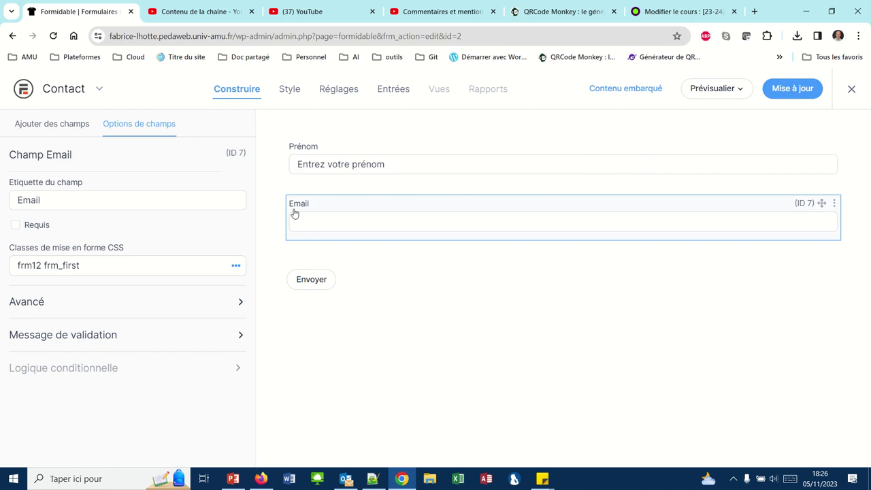
pyautogui.click(16, 225)
# Add a text field below the Email field and label it "Sujet".
pyautogui.moveTo(100, 257)
pyautogui.click(28, 127)
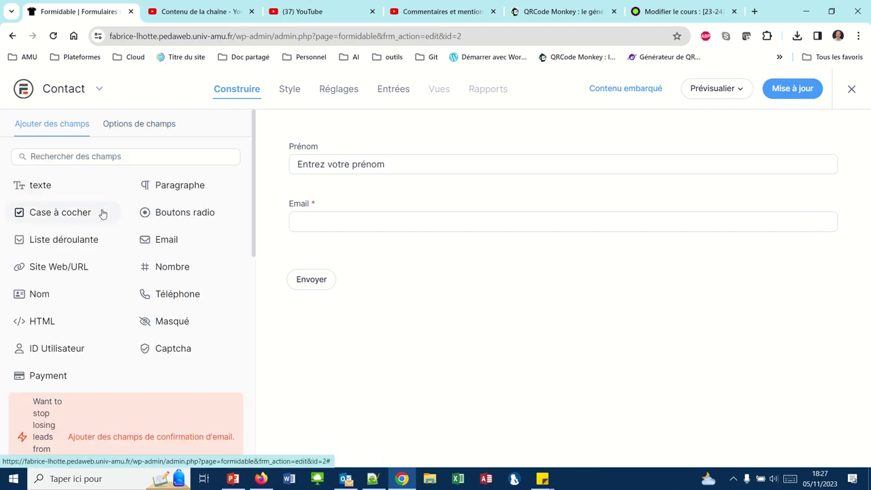
pyautogui.moveTo(39, 185); pyautogui.dragTo(282, 266)
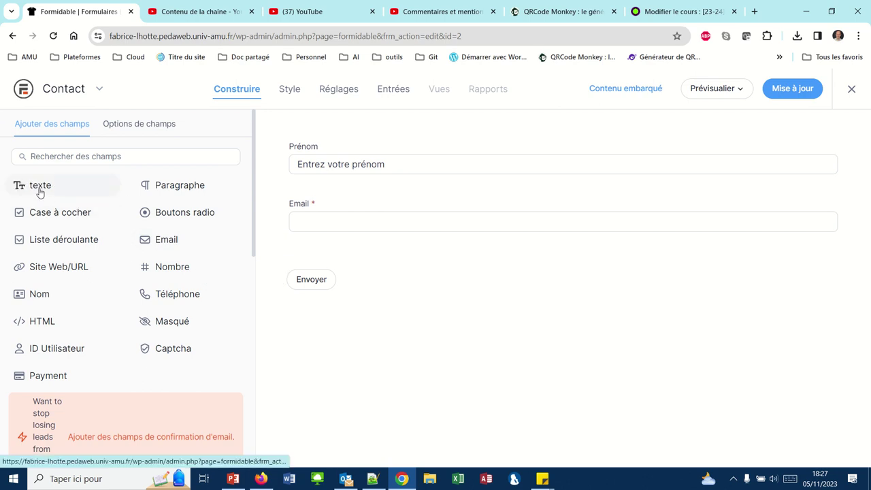
pyautogui.moveTo(39, 190); pyautogui.dragTo(403, 246)
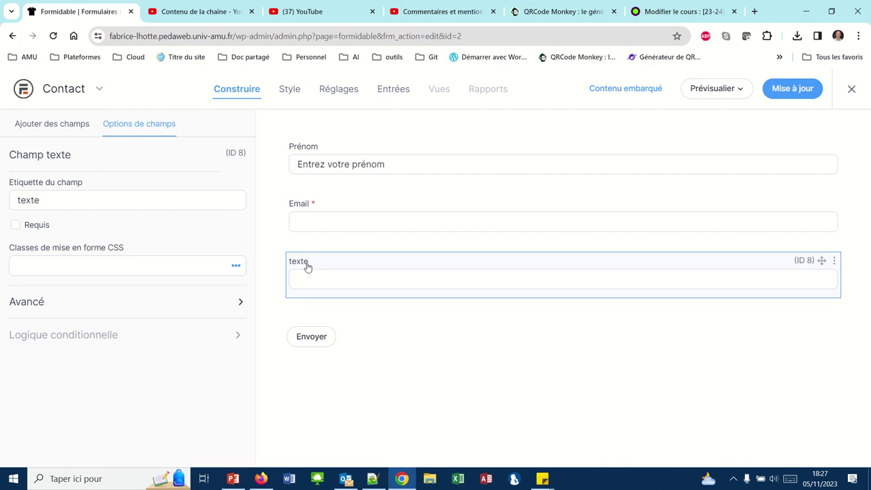
pyautogui.click(303, 263)
pyautogui.write('Sujet')
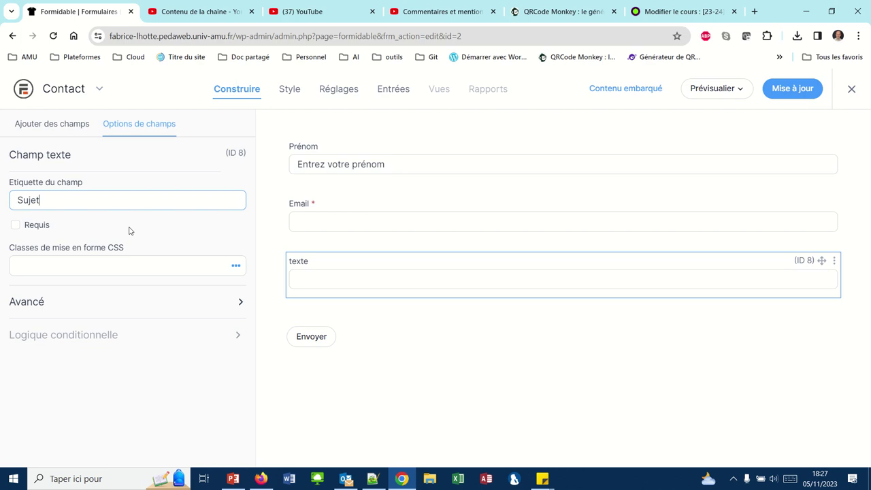
pyautogui.click(130, 231)
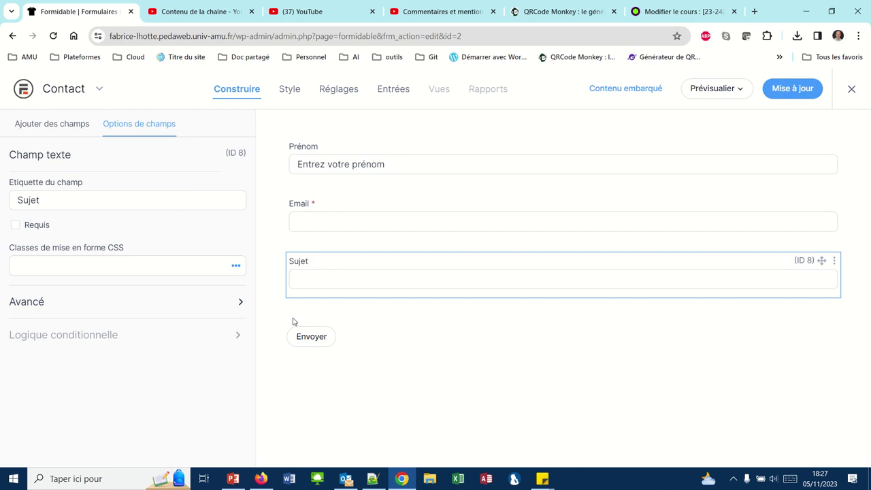
# Add a required paragraph field labelled "Message" below the Sujet field and save the form.
pyautogui.click(67, 128)
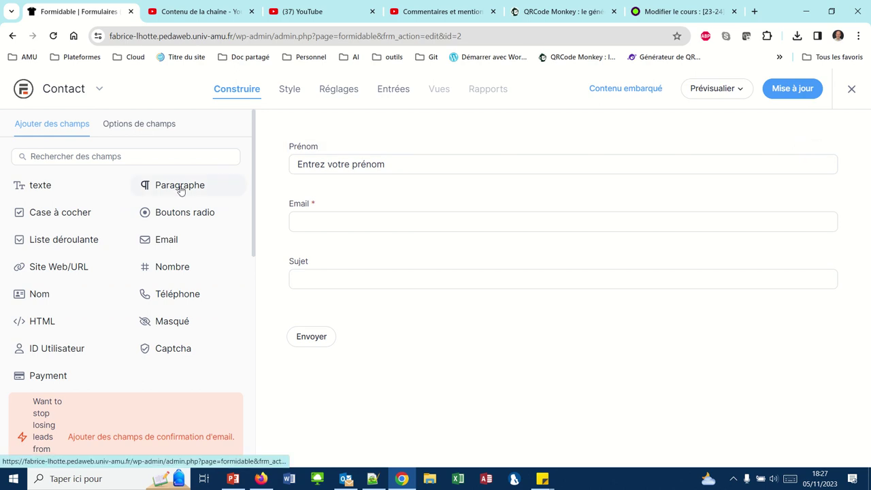
pyautogui.moveTo(179, 189); pyautogui.dragTo(320, 308)
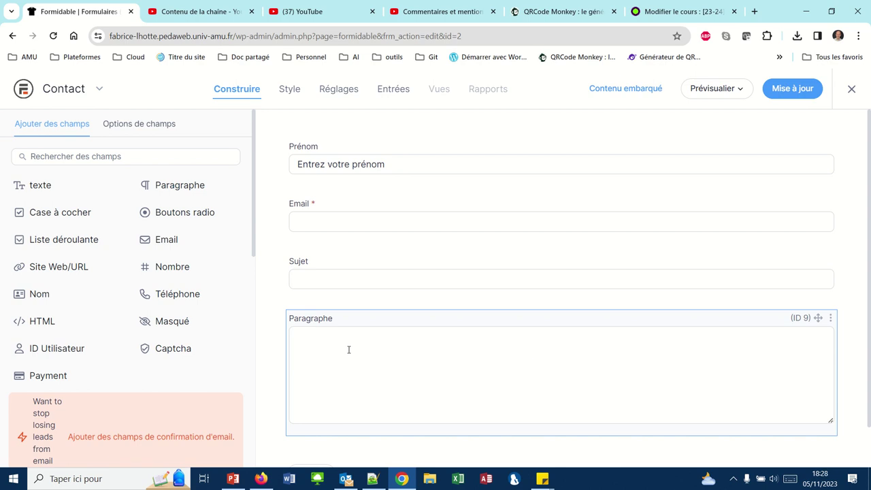
pyautogui.click(312, 317)
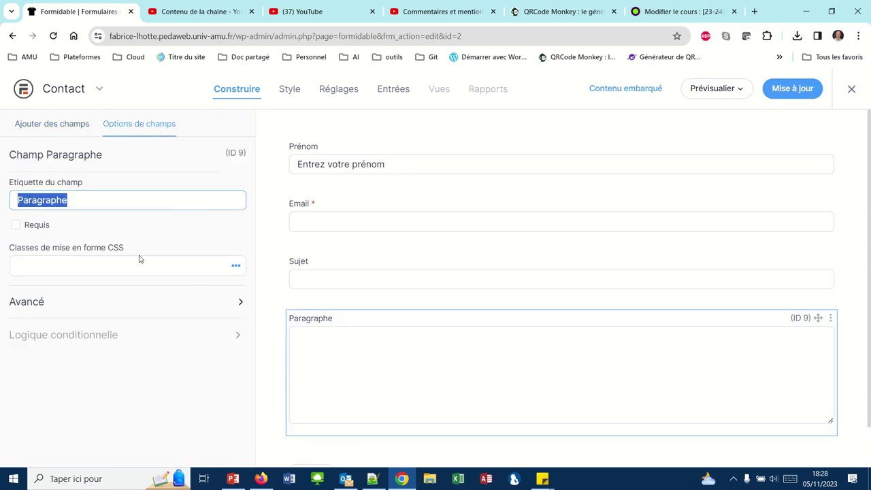
pyautogui.write('Message')
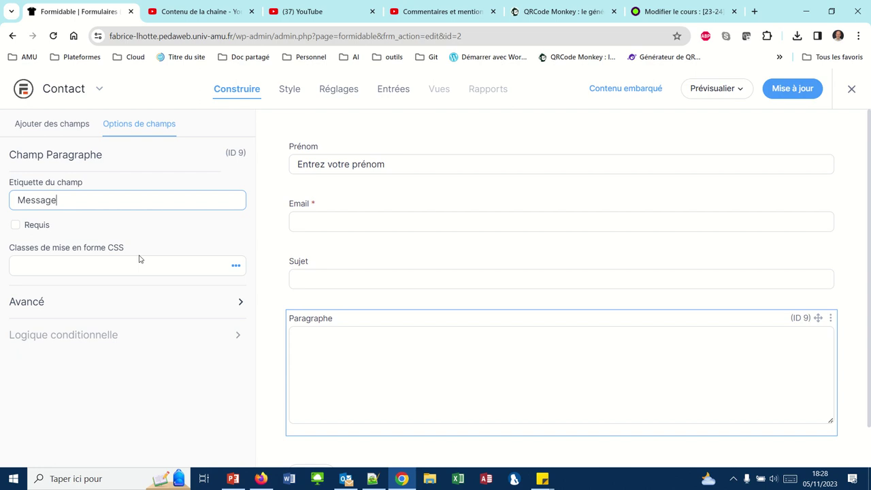
pyautogui.click(17, 227)
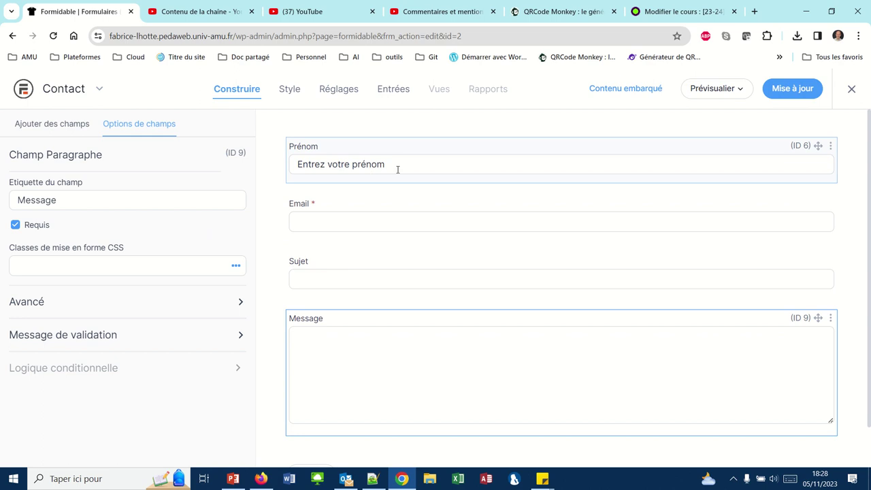
pyautogui.click(787, 95)
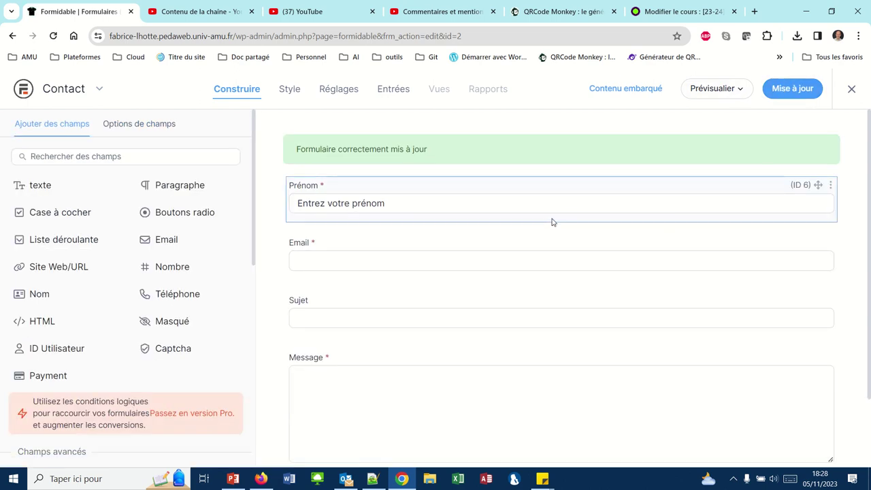
# Examine the form's general settings, including title, description, submission, spam-check and AJAX options.
pyautogui.moveTo(354, 28)
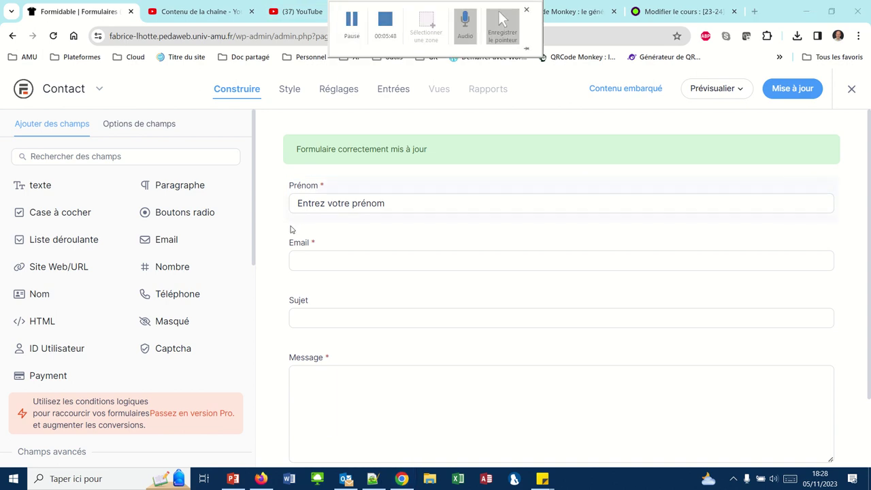
pyautogui.click(344, 95)
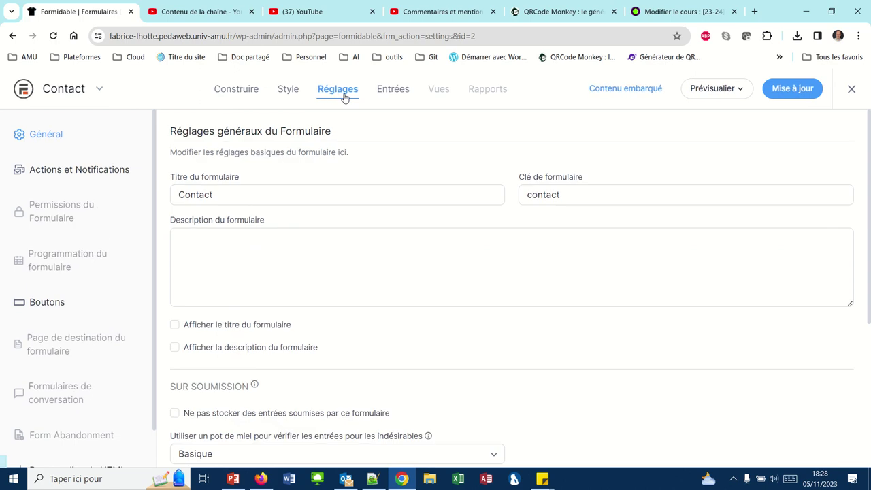
pyautogui.scroll(-3, 346, 243)
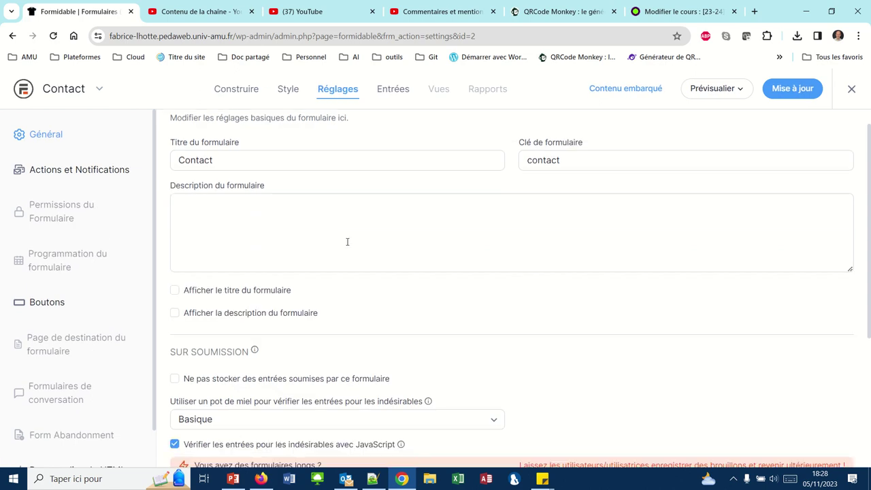
pyautogui.scroll(-2, 346, 243)
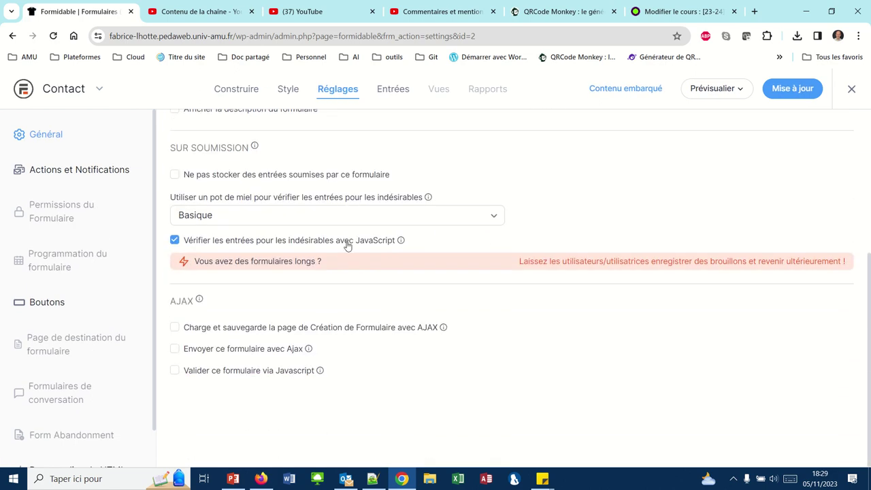
pyautogui.scroll(5, 346, 245)
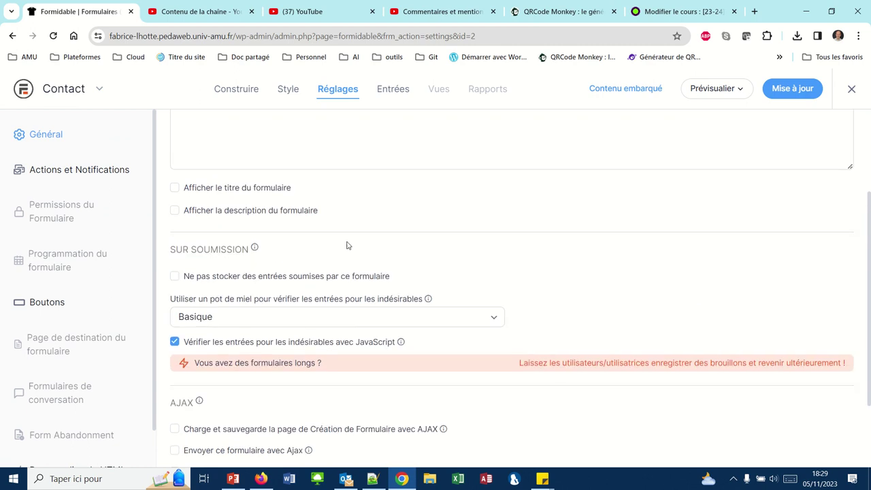
pyautogui.scroll(1, 347, 245)
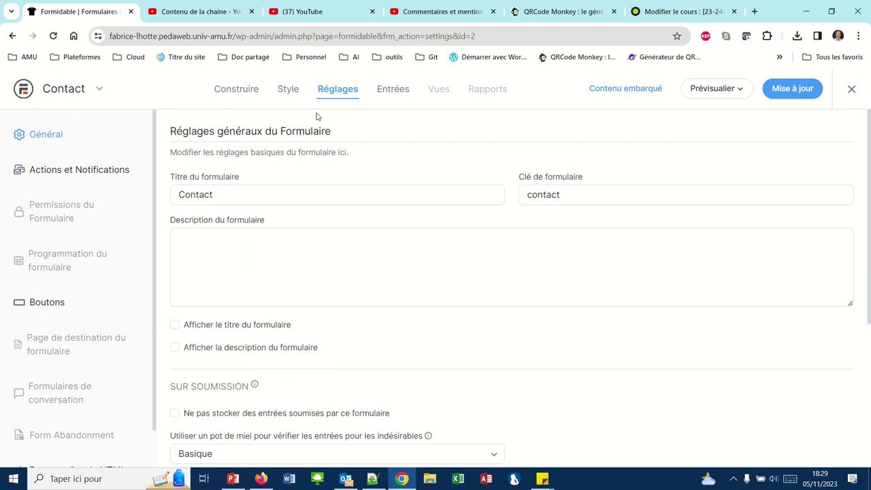
pyautogui.moveTo(328, 5)
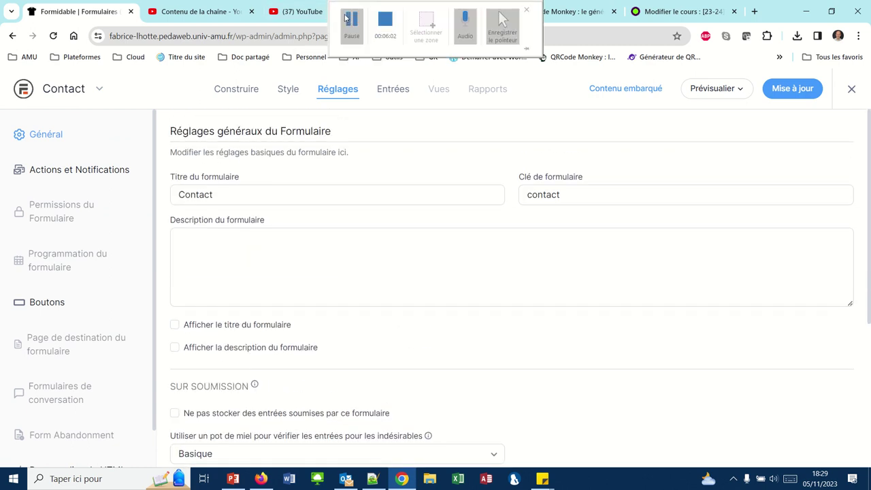
pyautogui.scroll(-4, 320, 236)
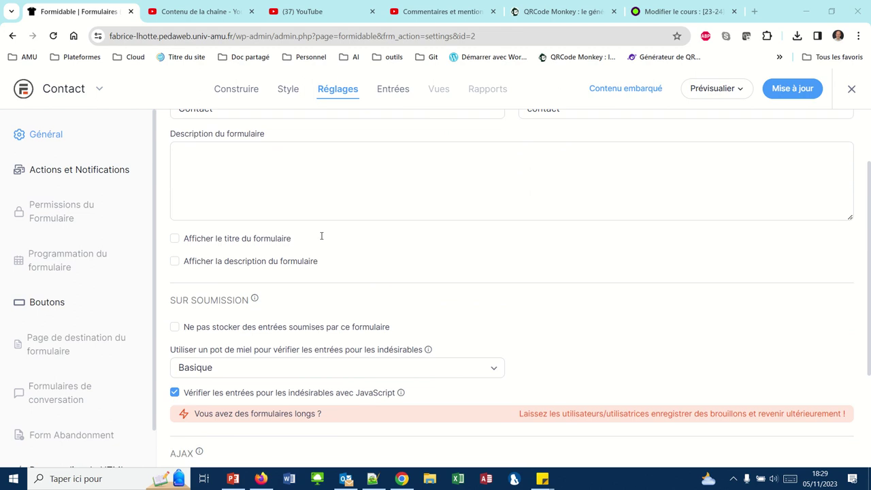
pyautogui.scroll(-1, 321, 236)
pyautogui.scroll(4, 321, 235)
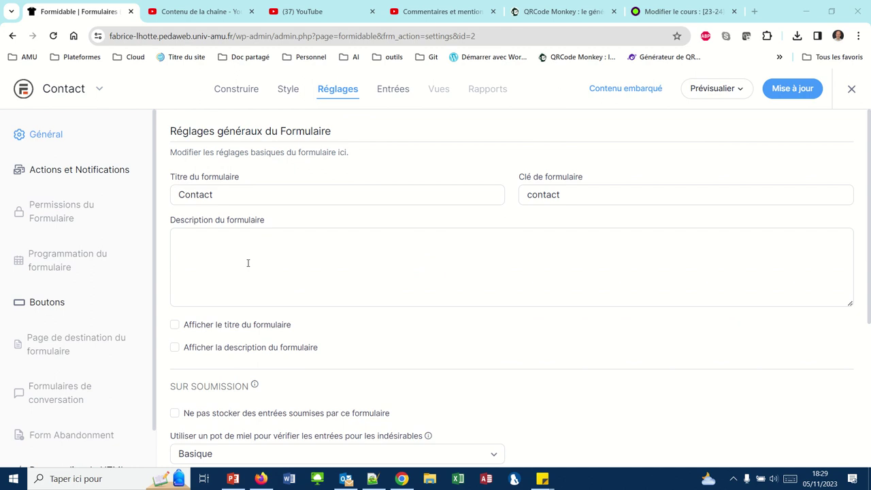
# Add an "Envoyer l'e-mail" action in the form's actions and notifications settings.
pyautogui.click(53, 176)
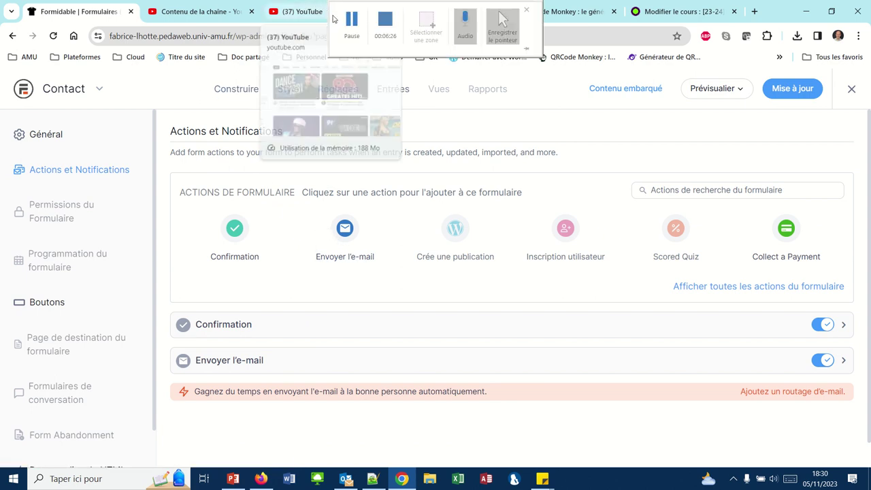
pyautogui.click(346, 231)
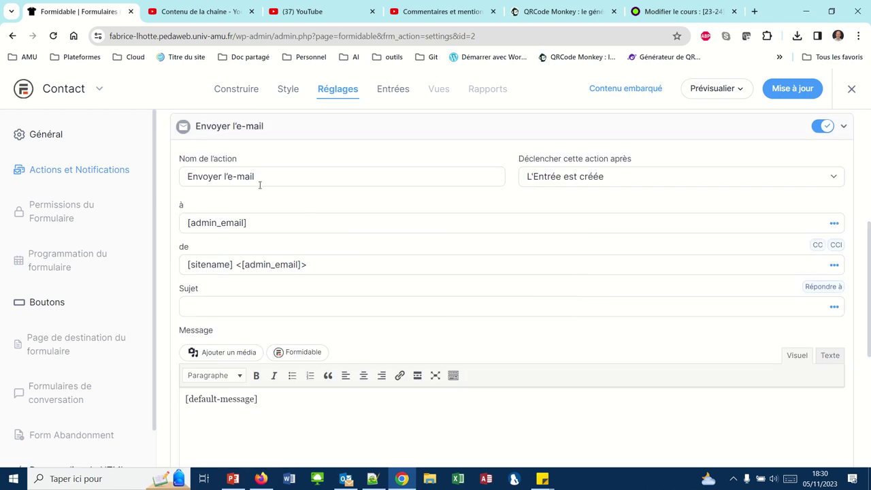
pyautogui.scroll(1, 291, 251)
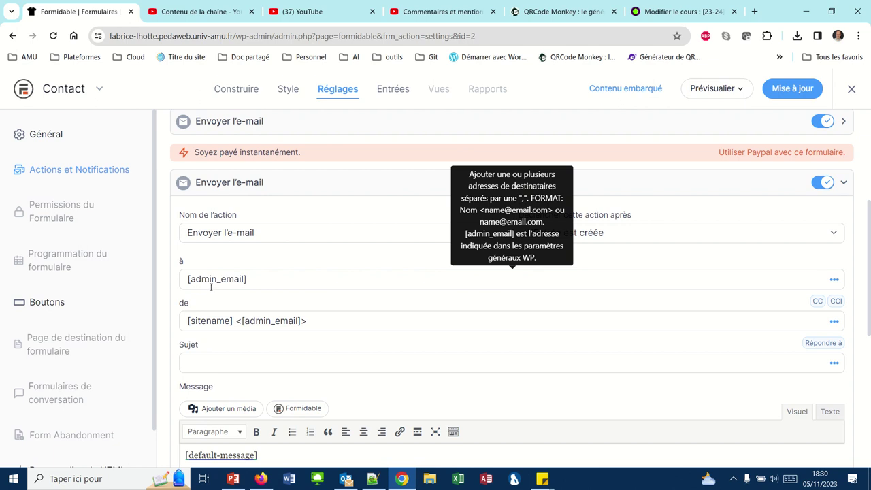
# Set the form's submit button text to "Envoyer le message" and save the form settings.
pyautogui.click(42, 305)
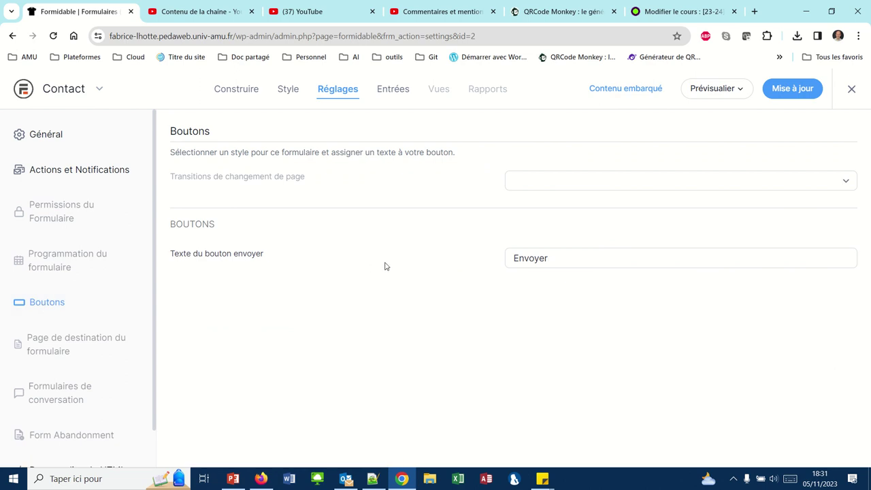
pyautogui.click(552, 259)
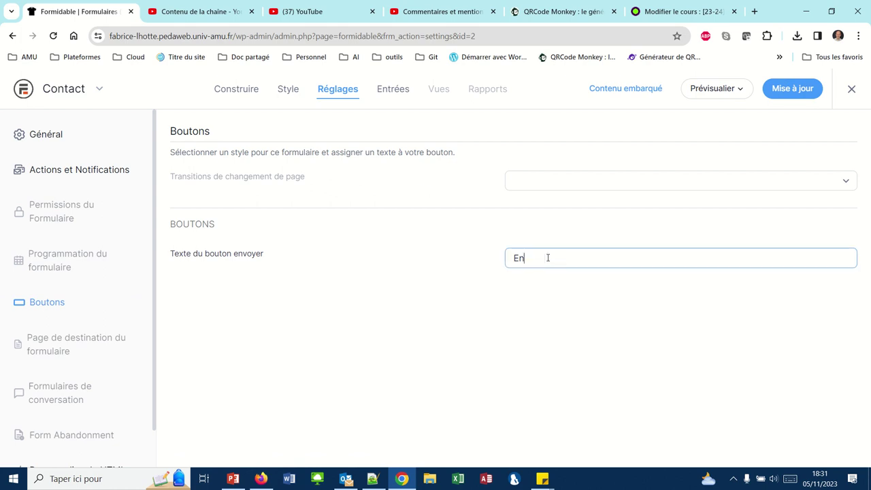
pyautogui.press('BackSpace')
pyautogui.press('BackSpace')
pyautogui.write('Envoyer le message')
pyautogui.click(792, 90)
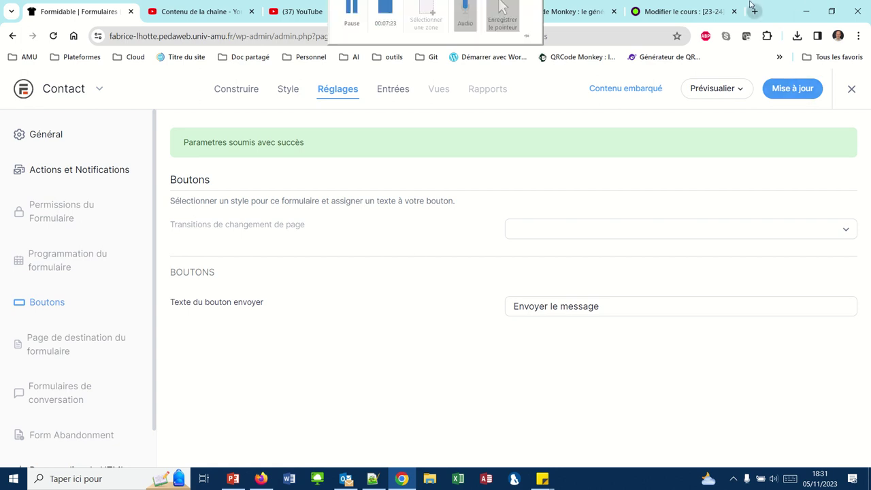
# Close the form editor and open the Contactez-nous page for editing with Elementor.
pyautogui.click(851, 89)
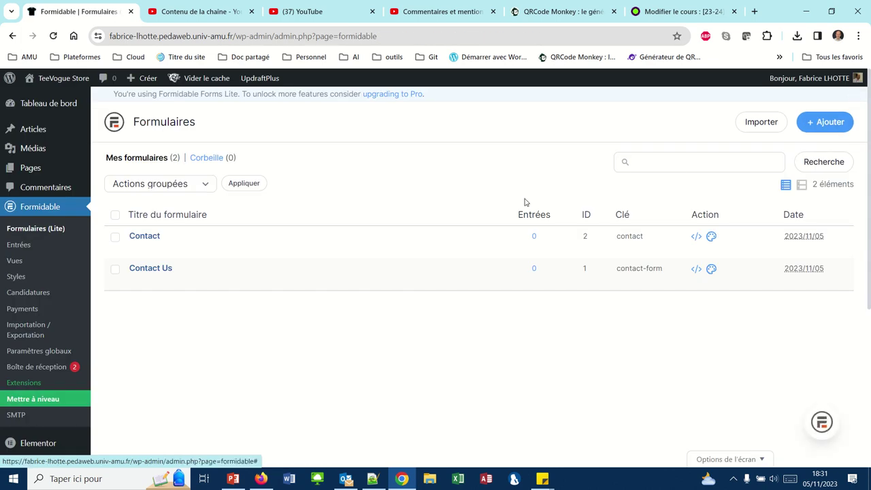
pyautogui.click(34, 170)
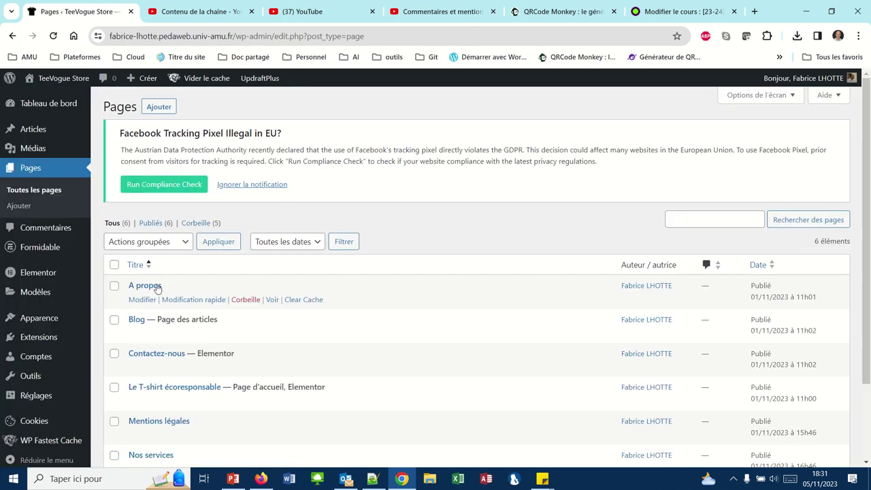
pyautogui.click(172, 360)
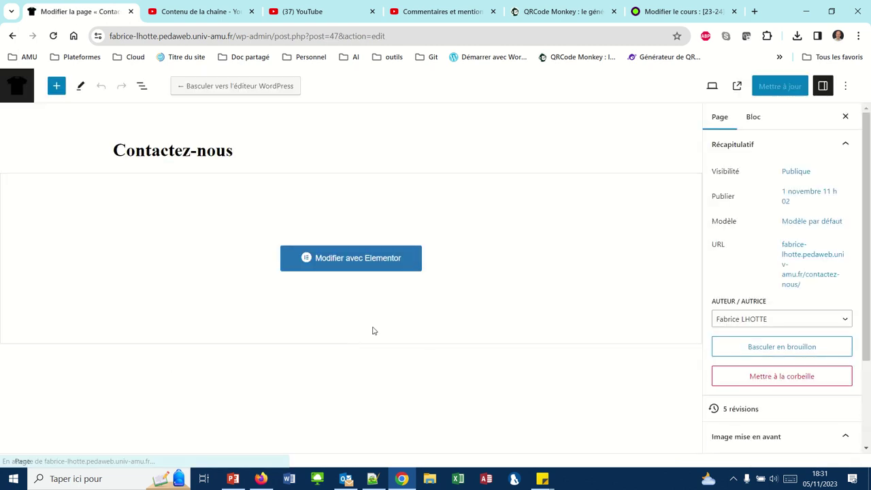
pyautogui.click(349, 265)
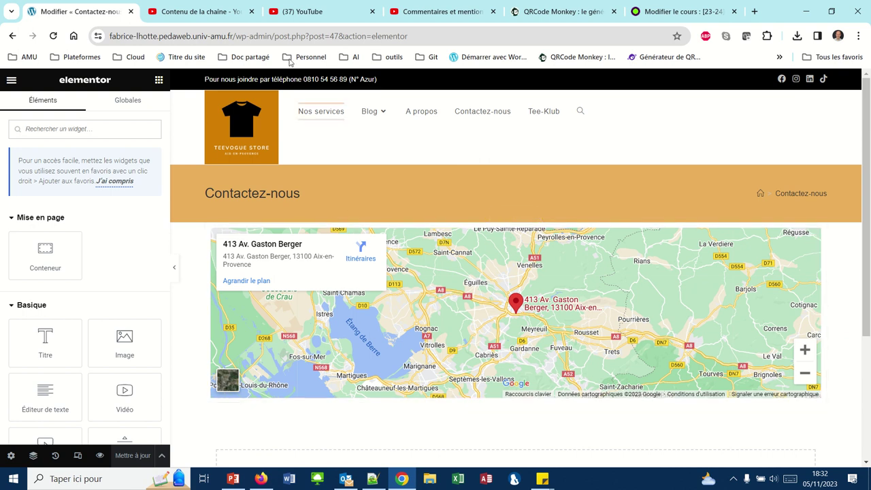
pyautogui.moveTo(362, 3)
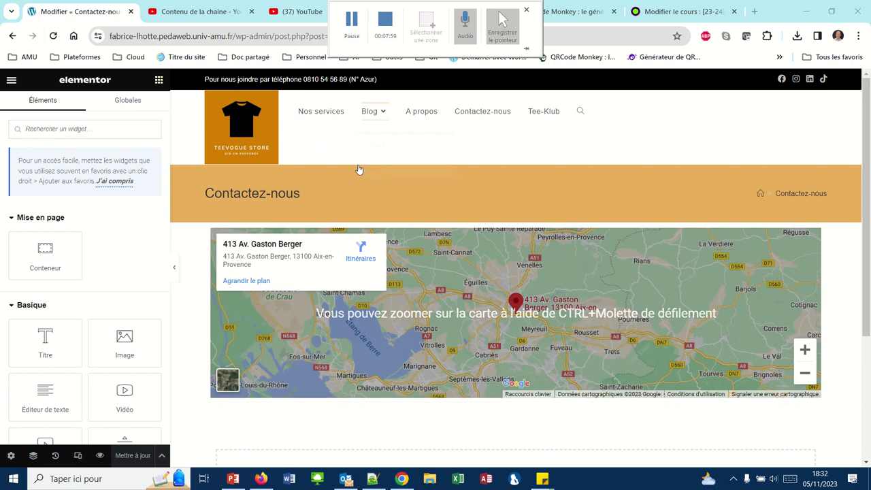
# Search the page templates in the library for "contact" and insert the Wireframe – Contact 2 template below the map.
pyautogui.scroll(-3, 364, 259)
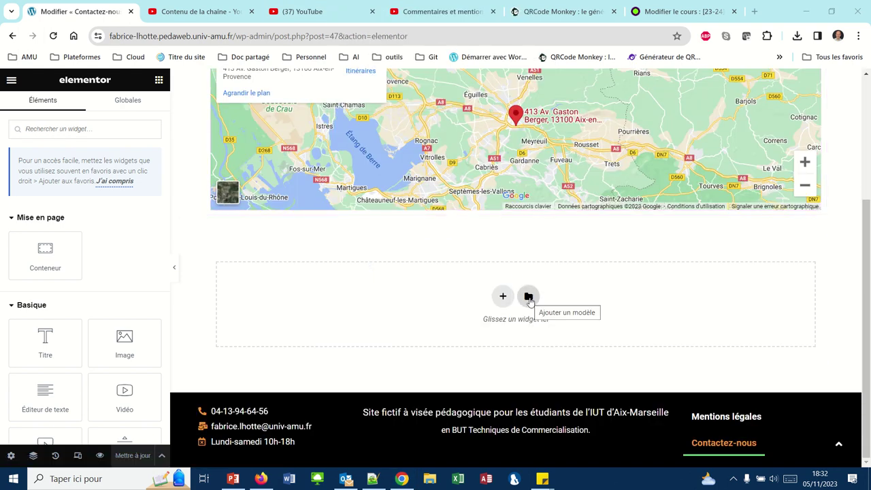
pyautogui.click(529, 298)
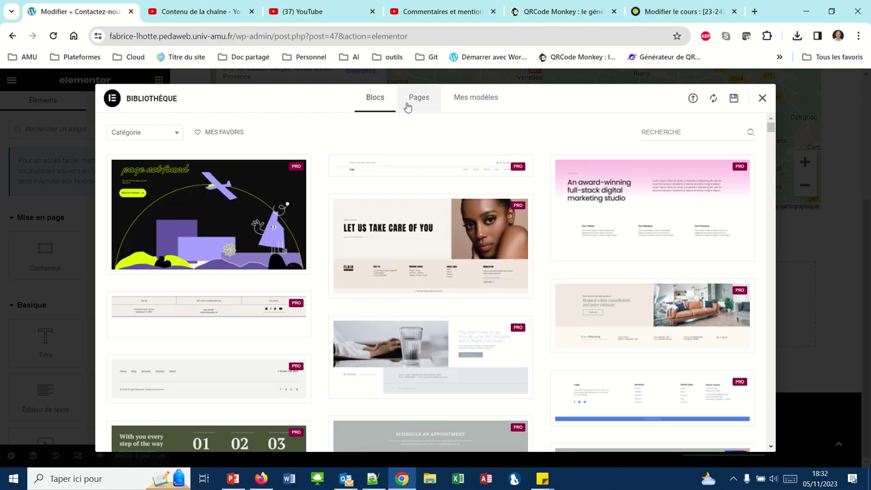
pyautogui.click(420, 102)
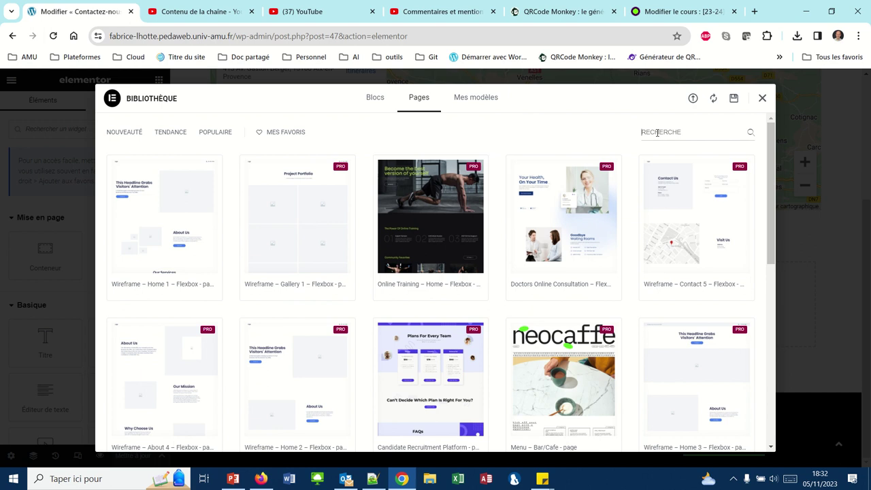
pyautogui.write('contact')
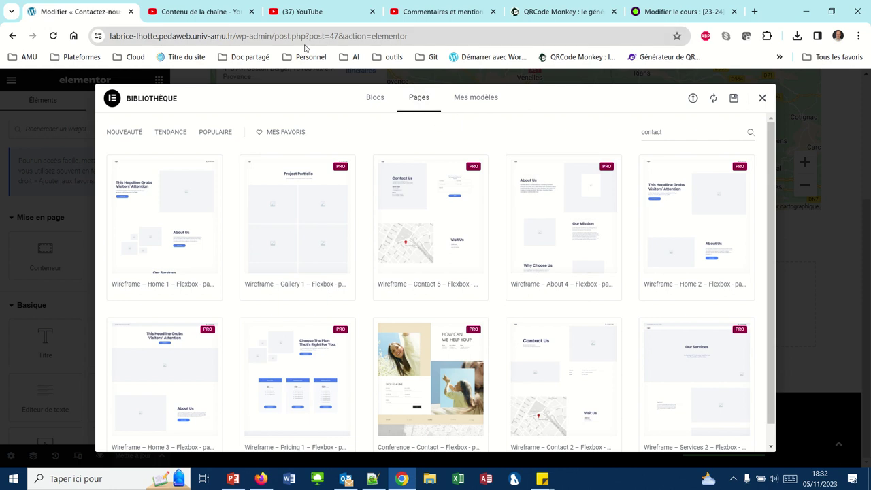
pyautogui.moveTo(269, 4)
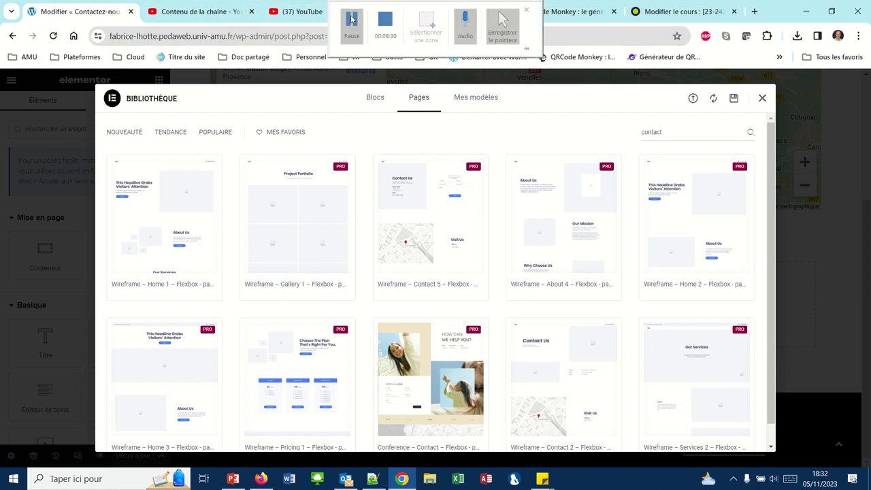
pyautogui.scroll(-1, 429, 204)
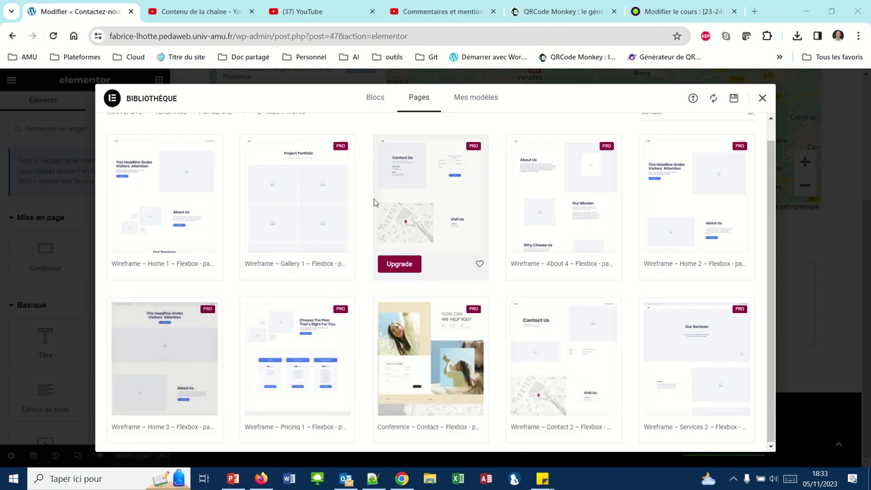
pyautogui.click(541, 356)
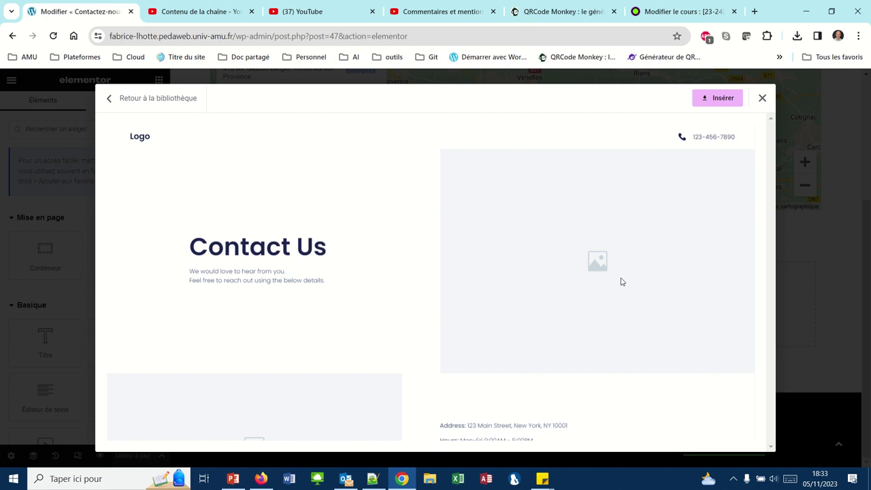
pyautogui.click(712, 106)
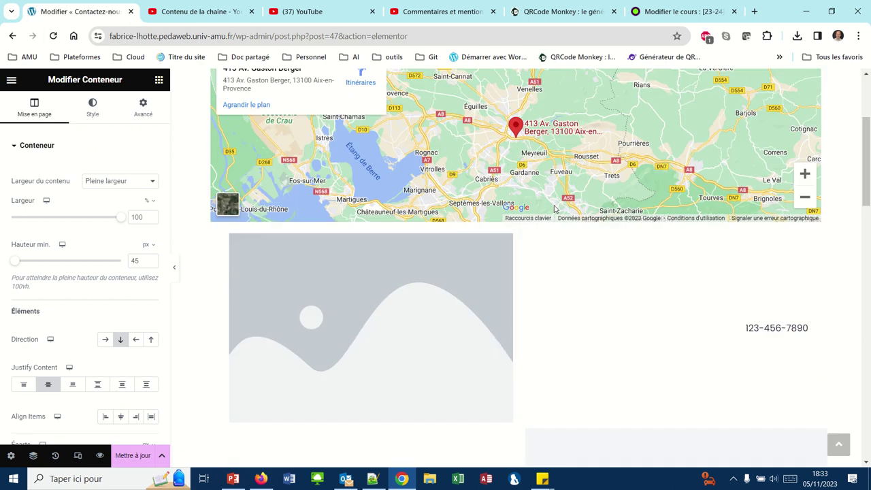
# Look over the inserted template and open the layout settings of the container holding the map.
pyautogui.scroll(-7, 554, 208)
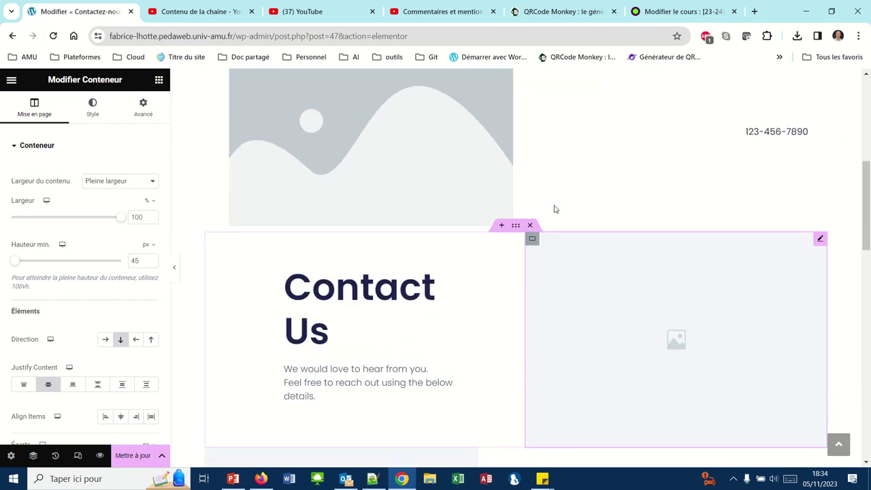
pyautogui.scroll(3, 554, 207)
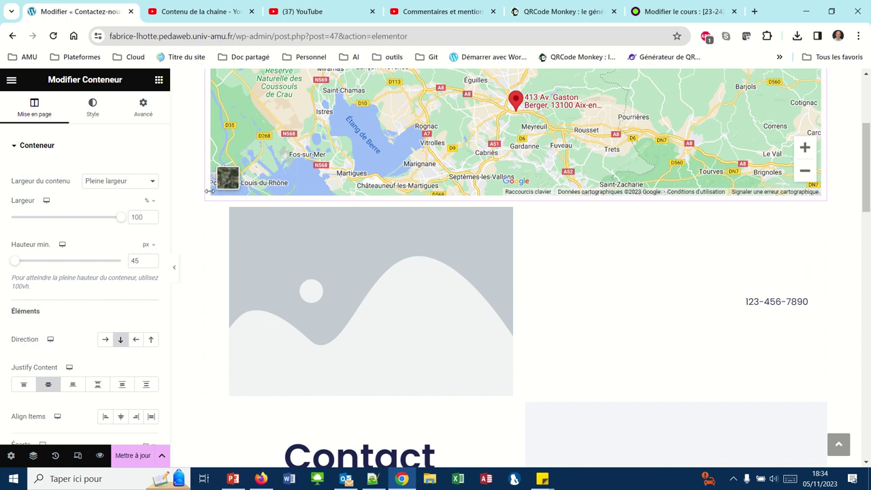
pyautogui.scroll(3, 377, 108)
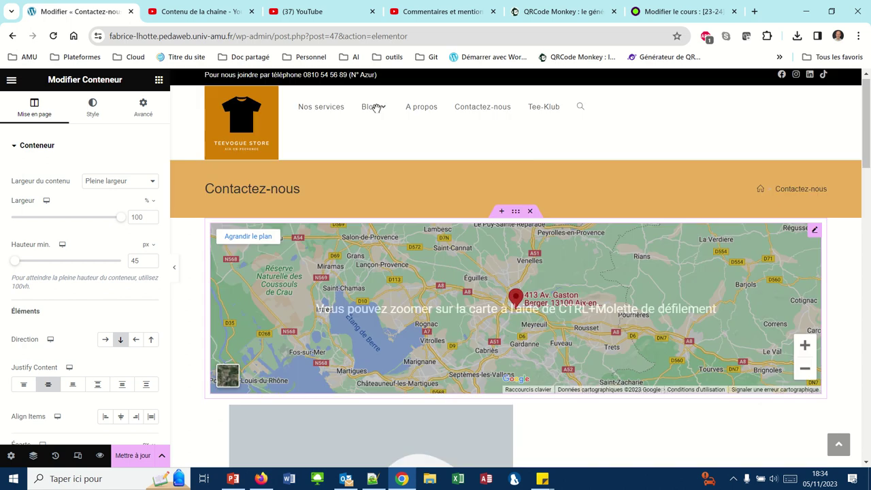
pyautogui.click(516, 217)
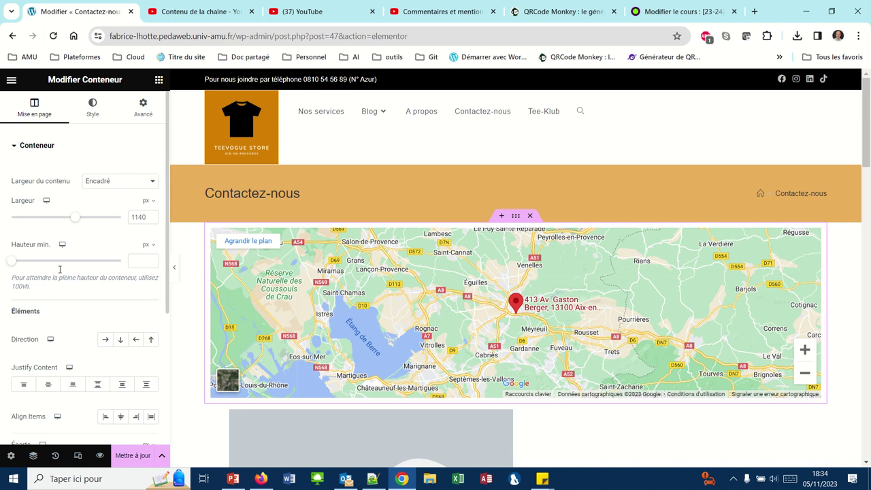
pyautogui.scroll(-2, 2, 267)
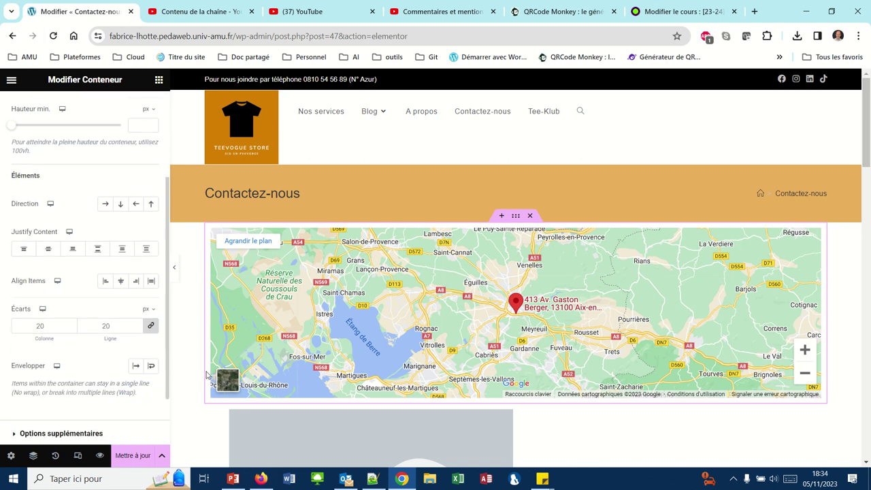